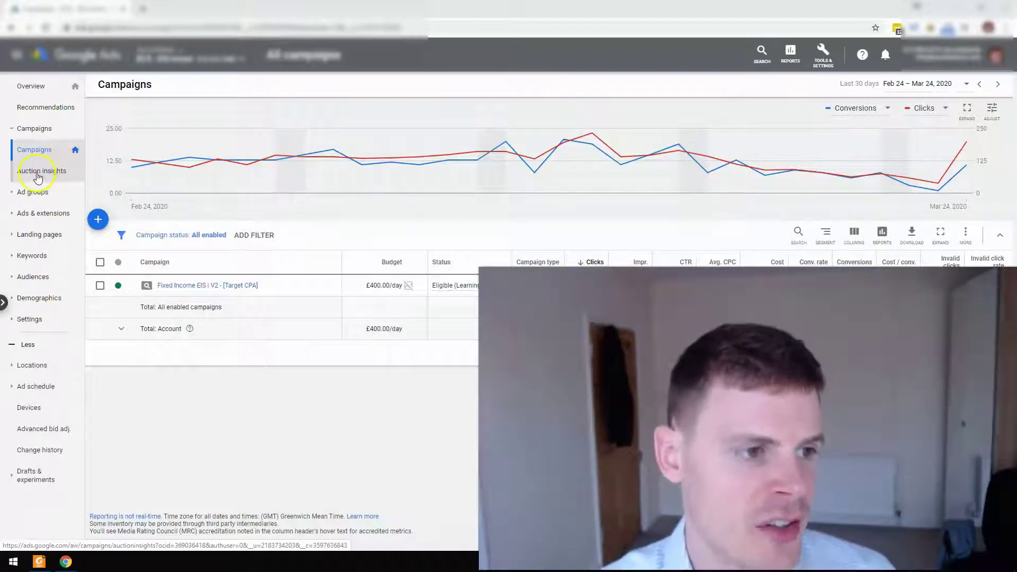
Step: Show the Auction insights report and mark the 'You' row at 46.39% impression share
click(48, 176)
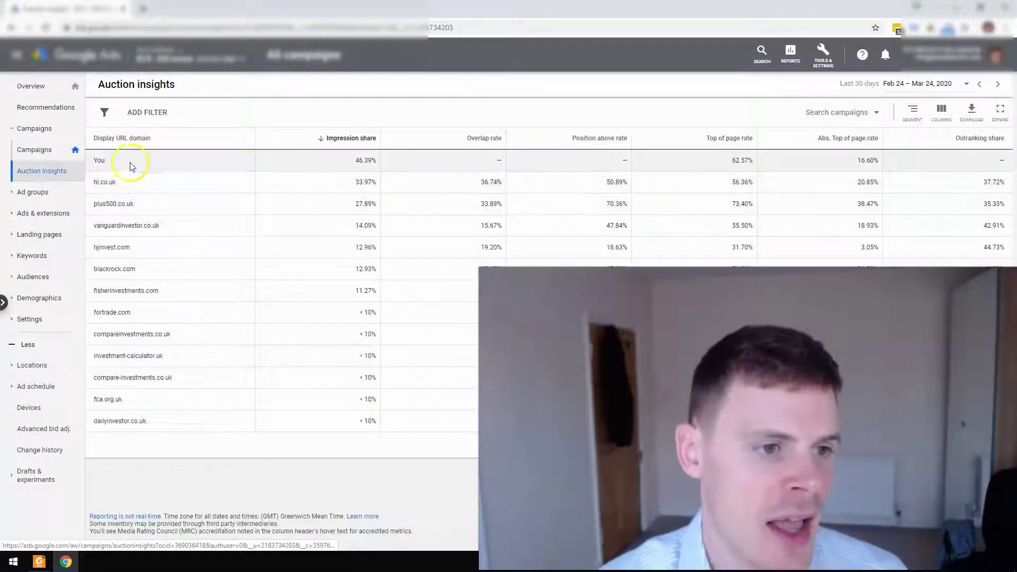
double_click(100, 161)
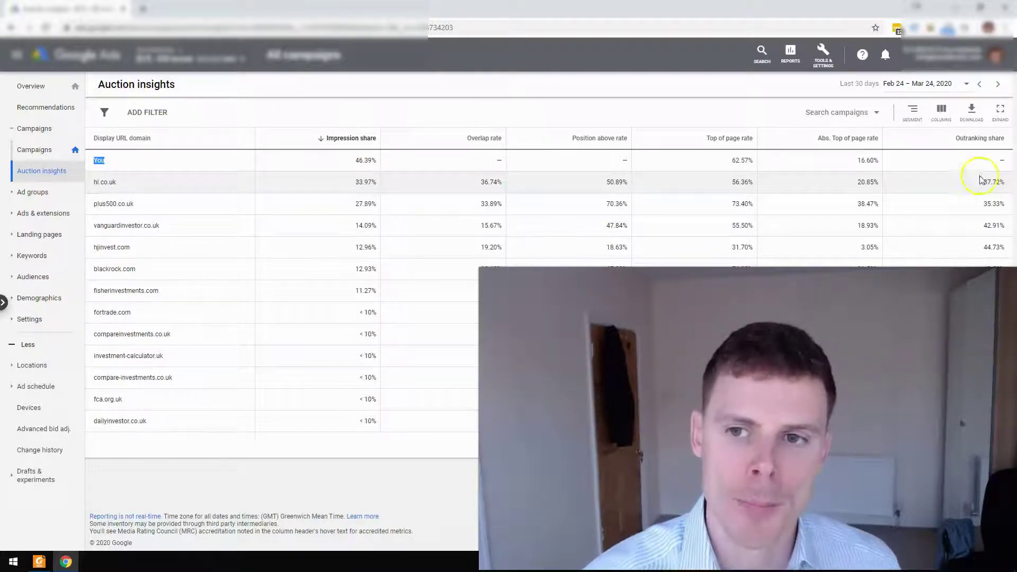
Step: Change the report's date range to February 1 – 29, 2020 via the calendar picker
click(930, 84)
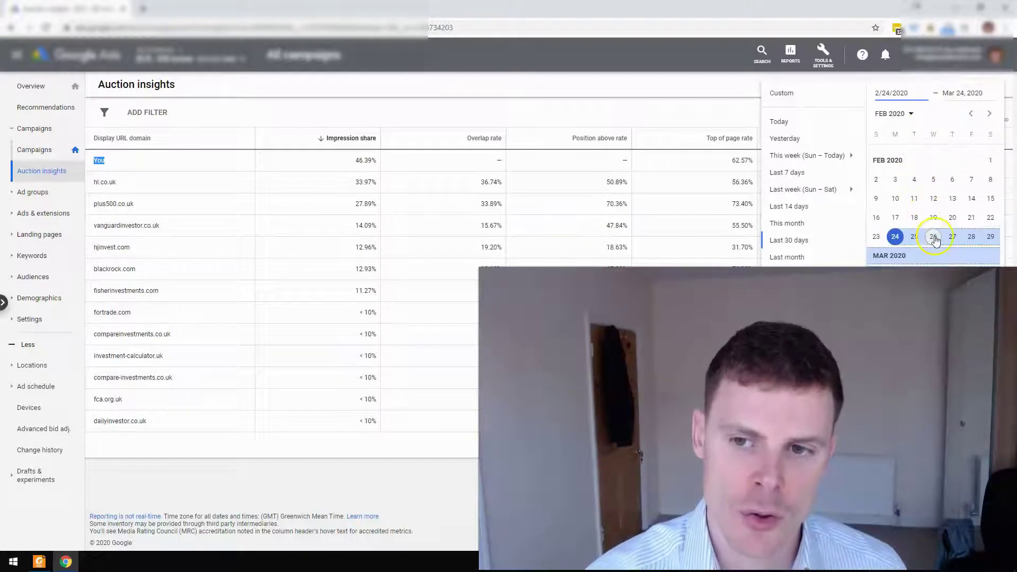
scroll(936, 240, up, 2)
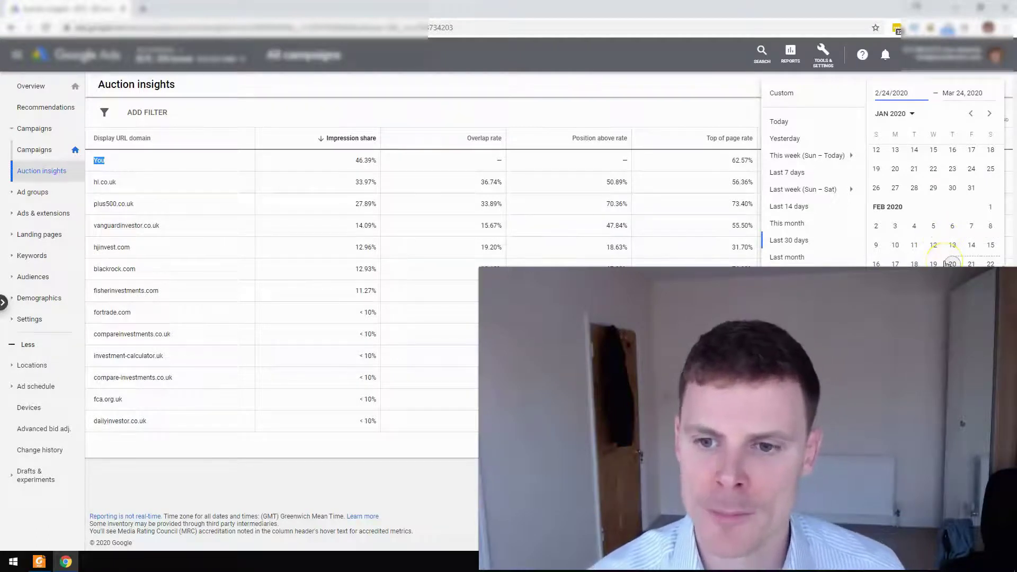
scroll(935, 254, down, 1)
scroll(935, 267, down, 1)
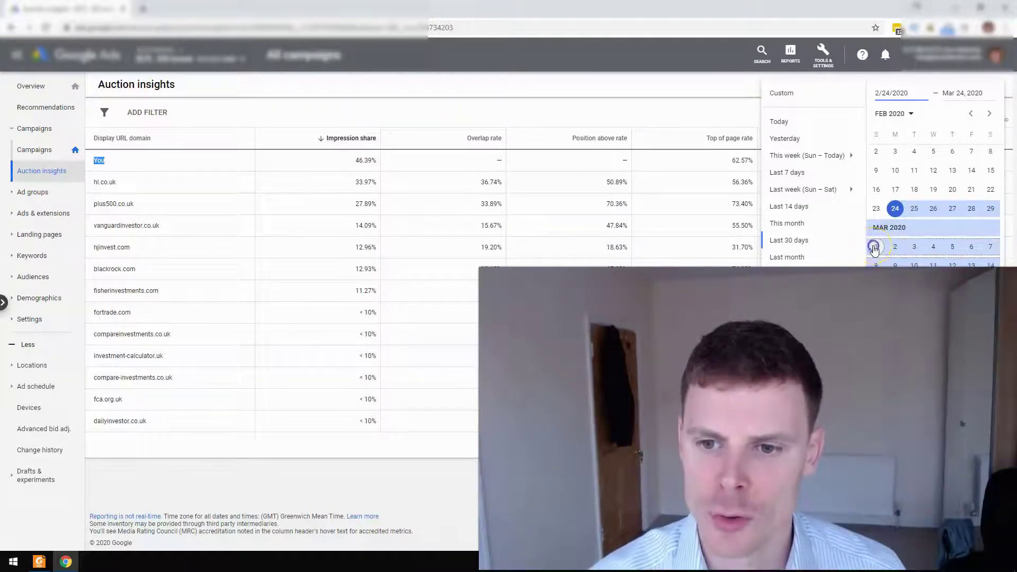
click(875, 249)
scroll(939, 214, up, 2)
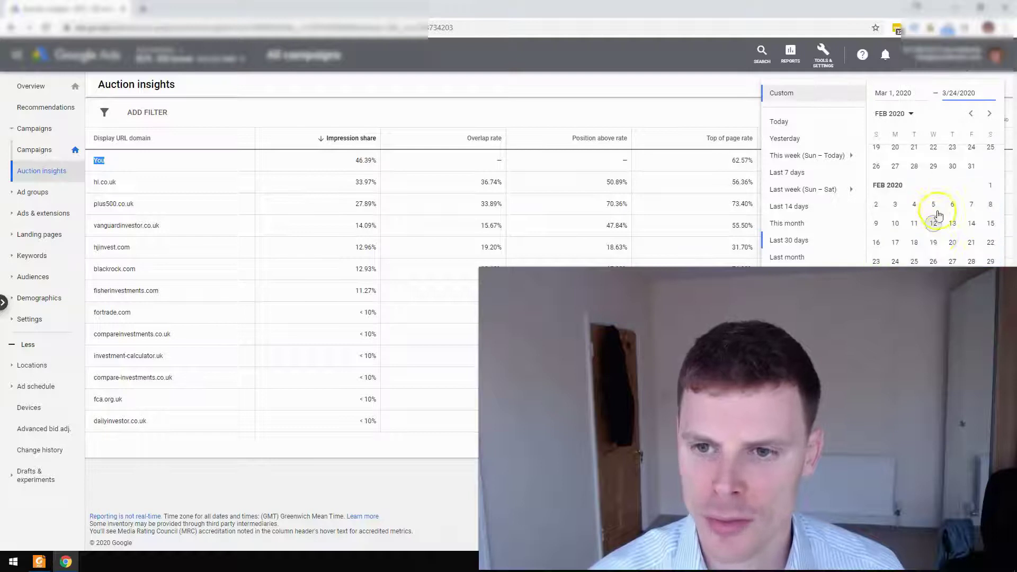
click(991, 185)
click(991, 262)
click(978, 334)
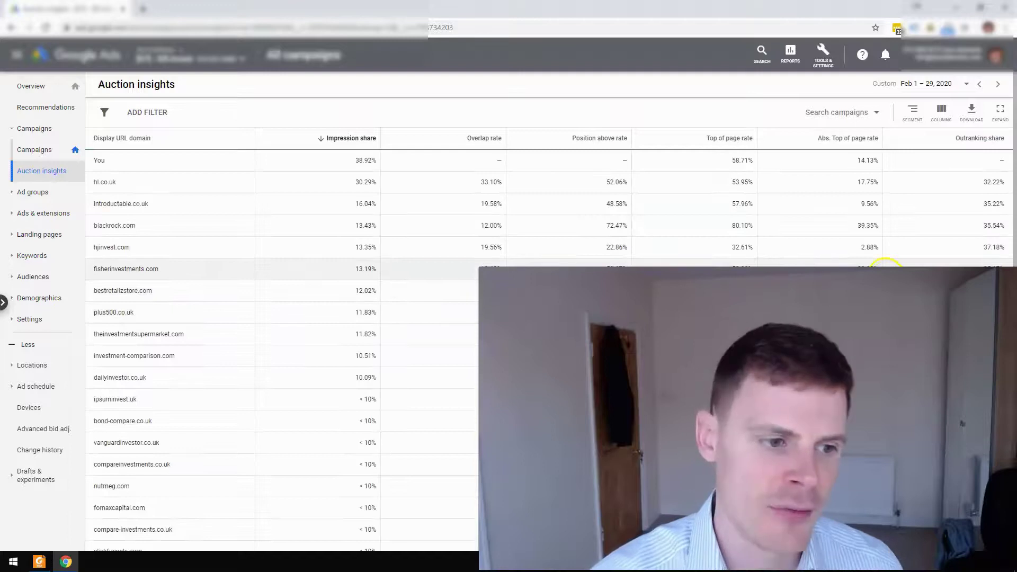
scroll(887, 267, down, 3)
scroll(886, 267, up, 3)
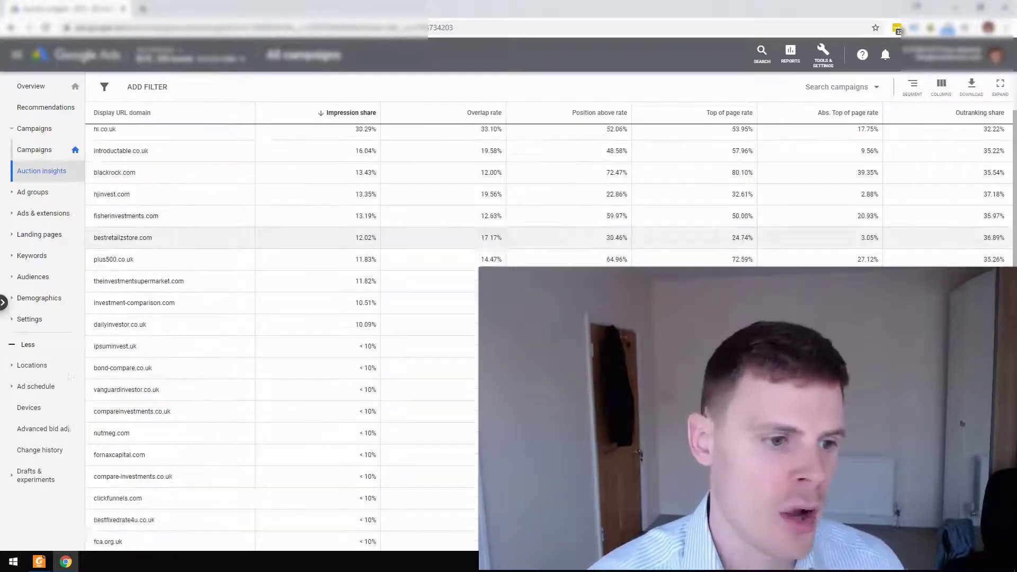
scroll(872, 261, down, 3)
scroll(872, 261, up, 3)
scroll(279, 398, up, 1)
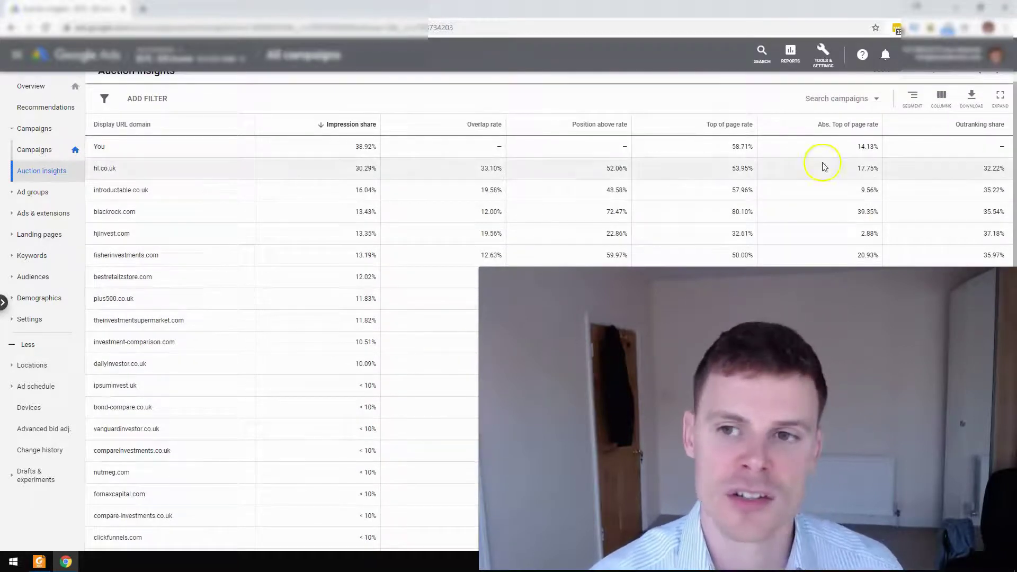
scroll(875, 151, up, 1)
Step: Switch the report to 'This month' (Mar 1 – 25, 2020) and highlight your 50.38% share
click(927, 86)
click(811, 223)
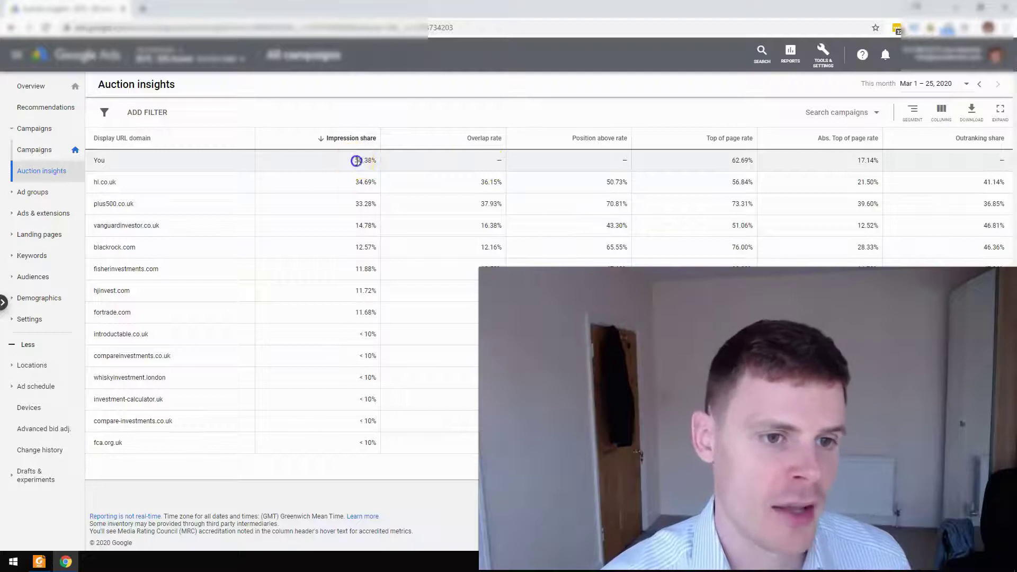
drag(356, 159, 378, 159)
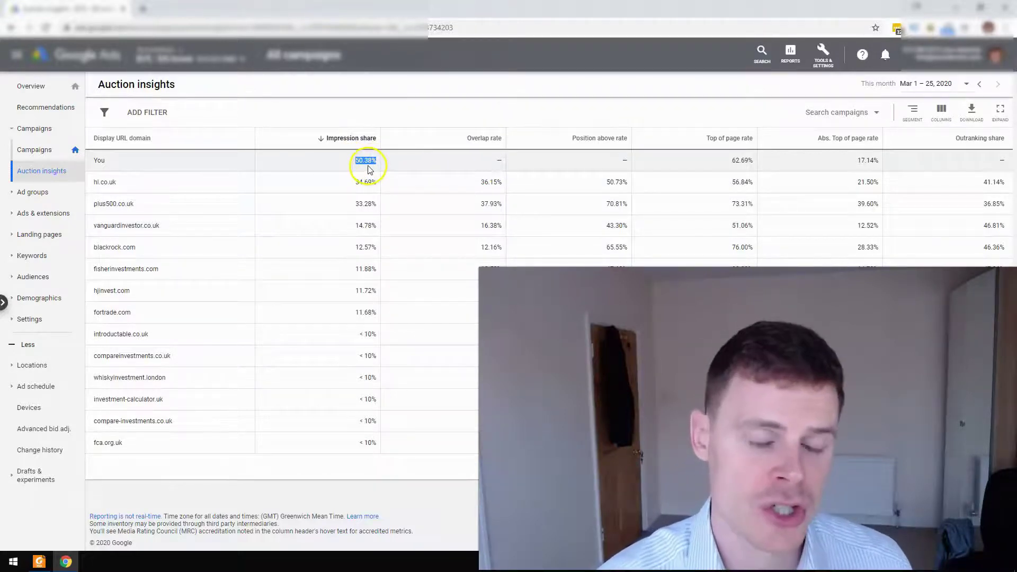
Step: Switch the report back to 'Last month', Feb 1 – 29, 2020
click(965, 84)
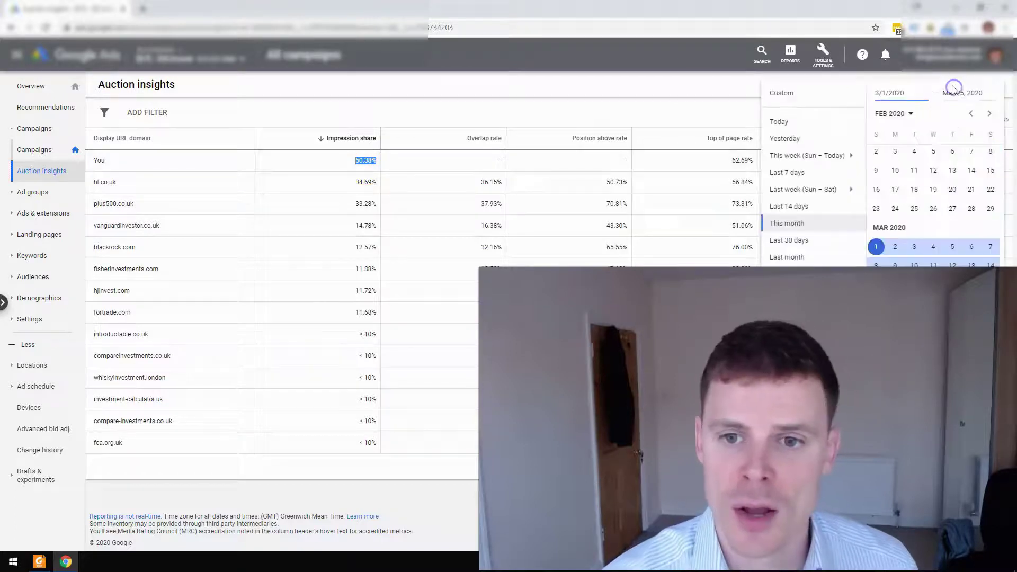
click(795, 256)
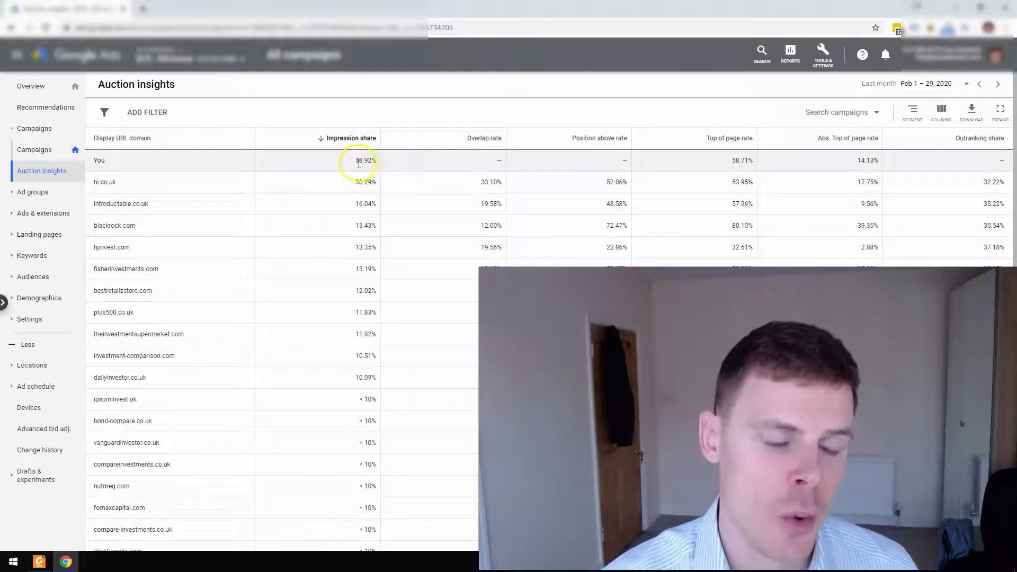
scroll(401, 175, down, 1)
scroll(402, 174, down, 2)
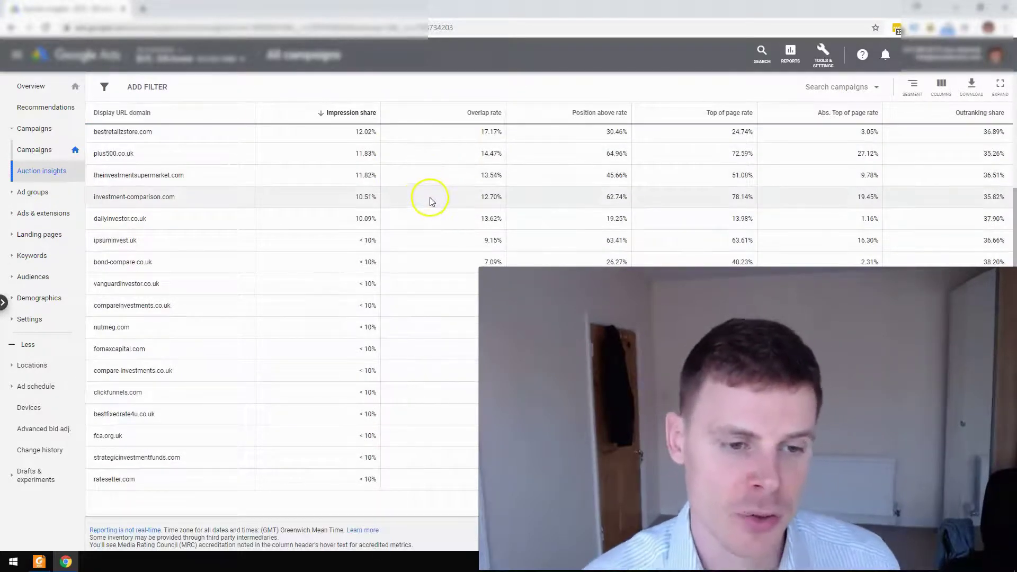
scroll(429, 204, up, 2)
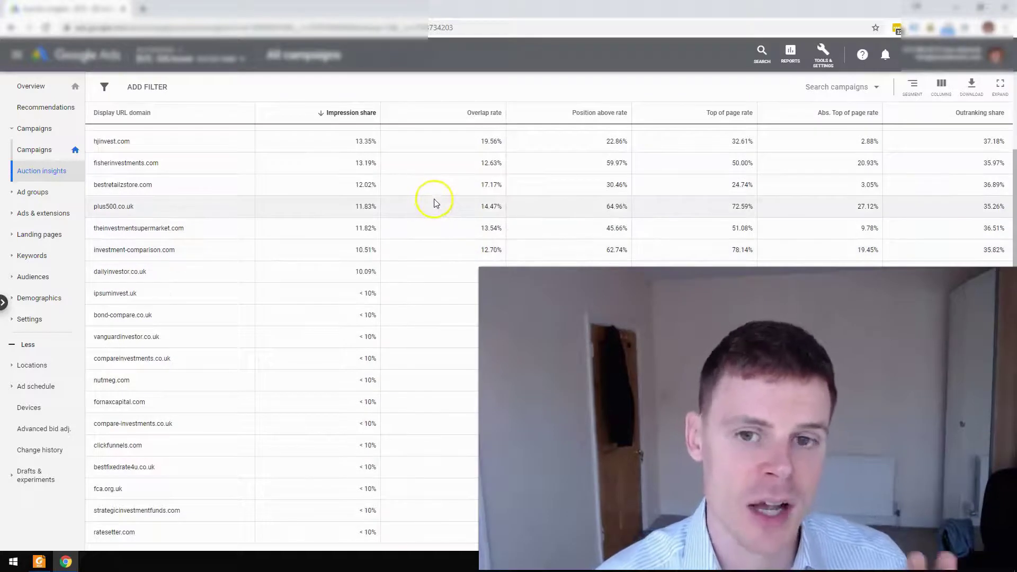
scroll(437, 200, down, 2)
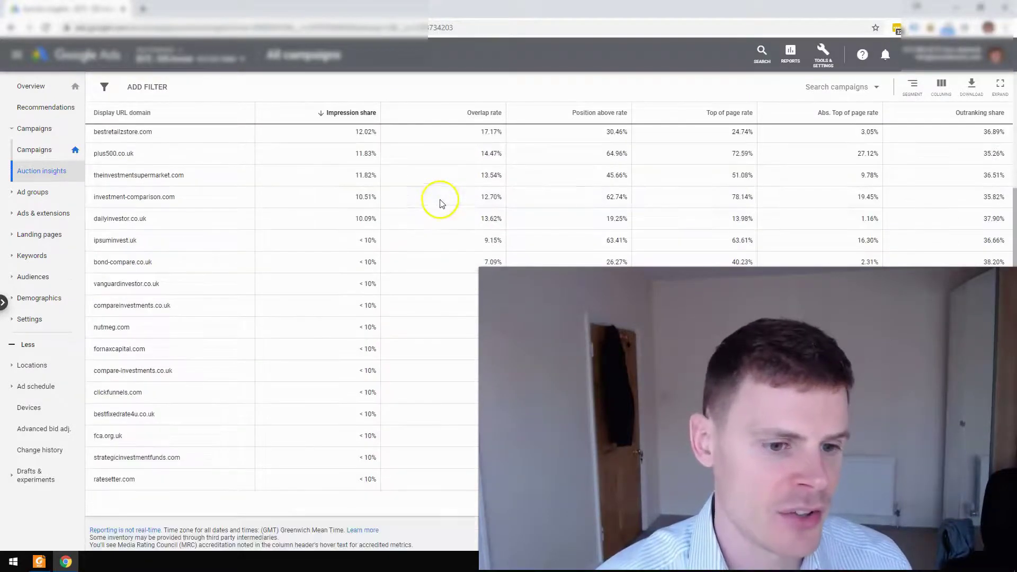
scroll(420, 273, up, 3)
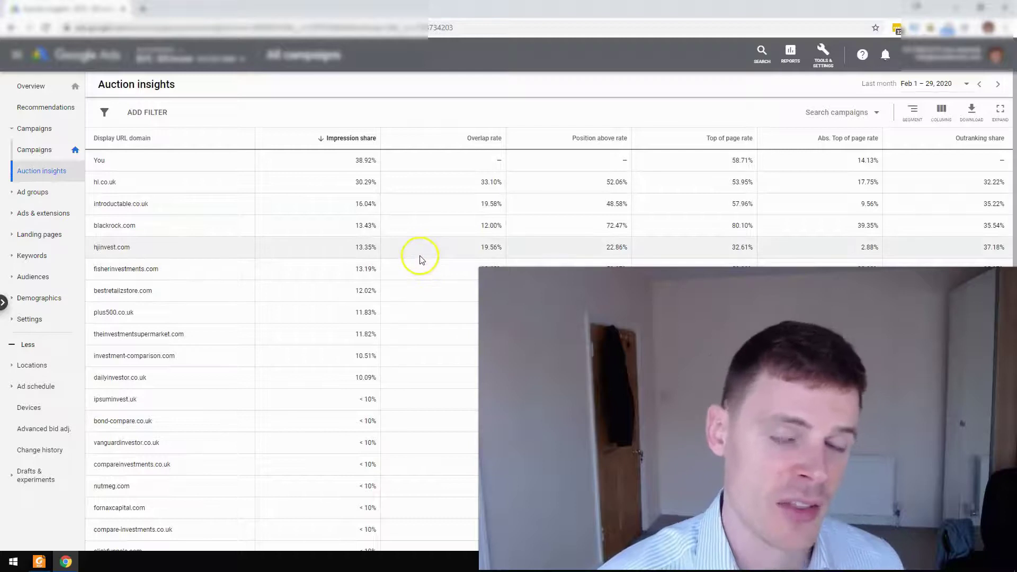